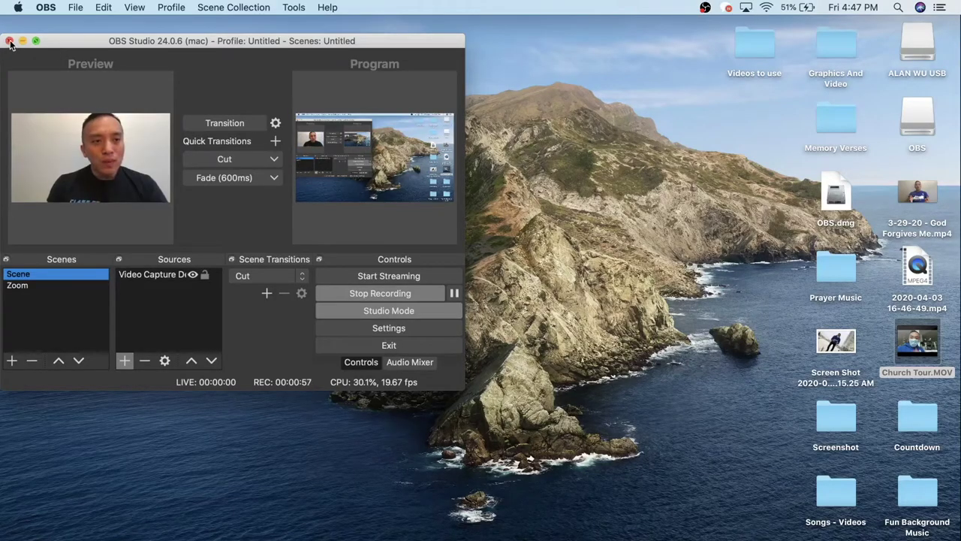
Load zoom.us in a maximized Chrome window and go to the Sign Up, It's Free page.
click(22, 41)
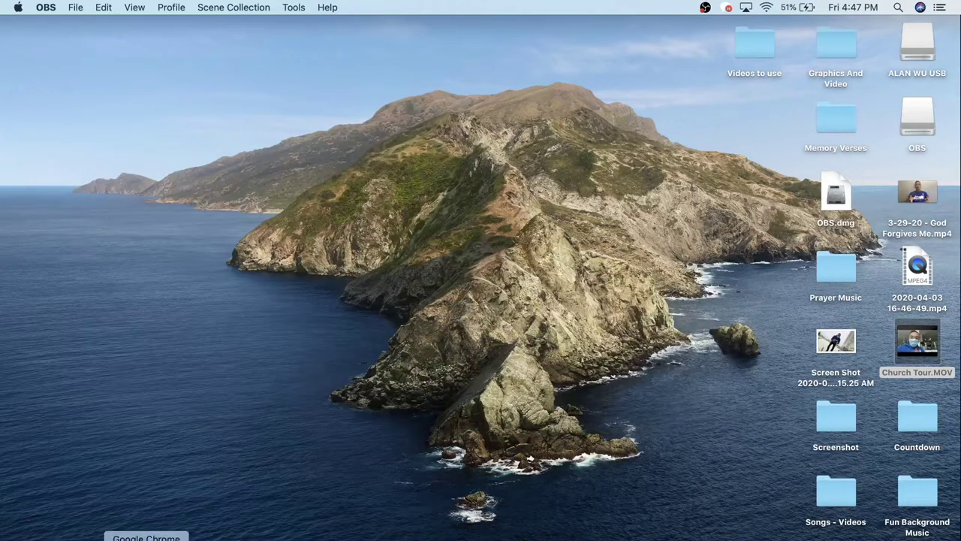
click(146, 538)
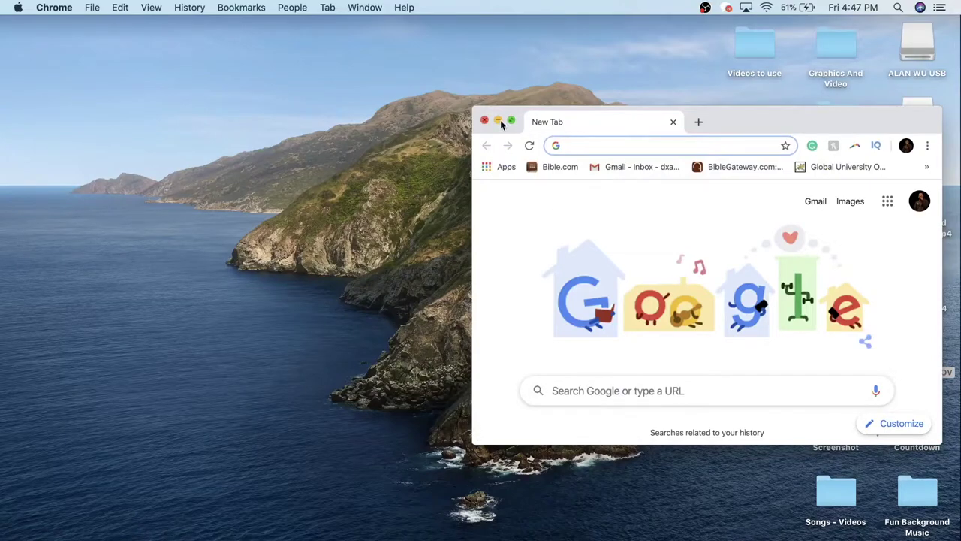
click(511, 121)
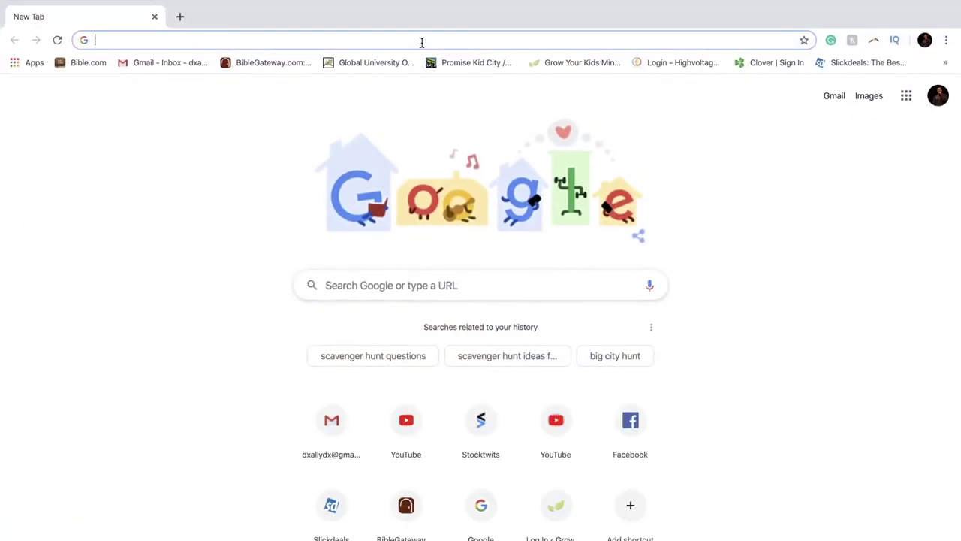
text(z)
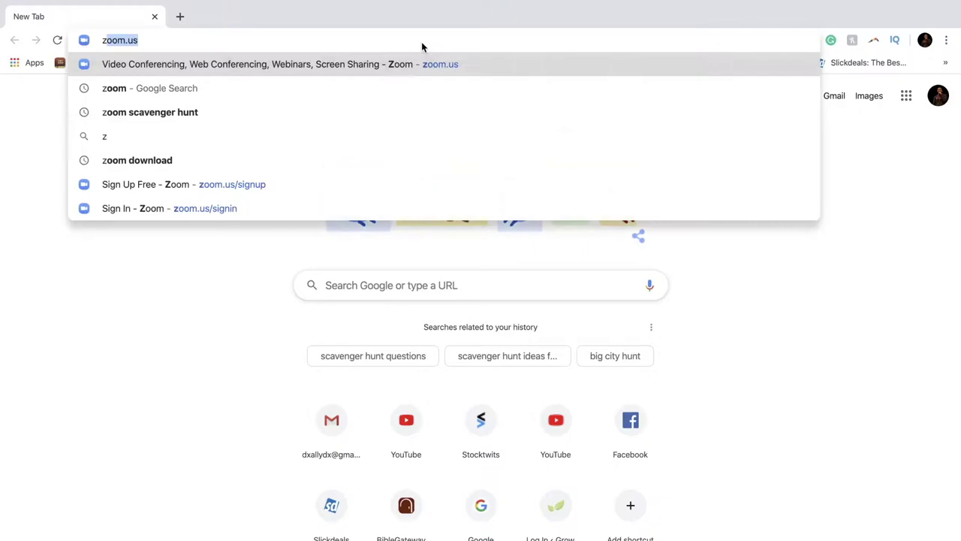
text(oom.us)
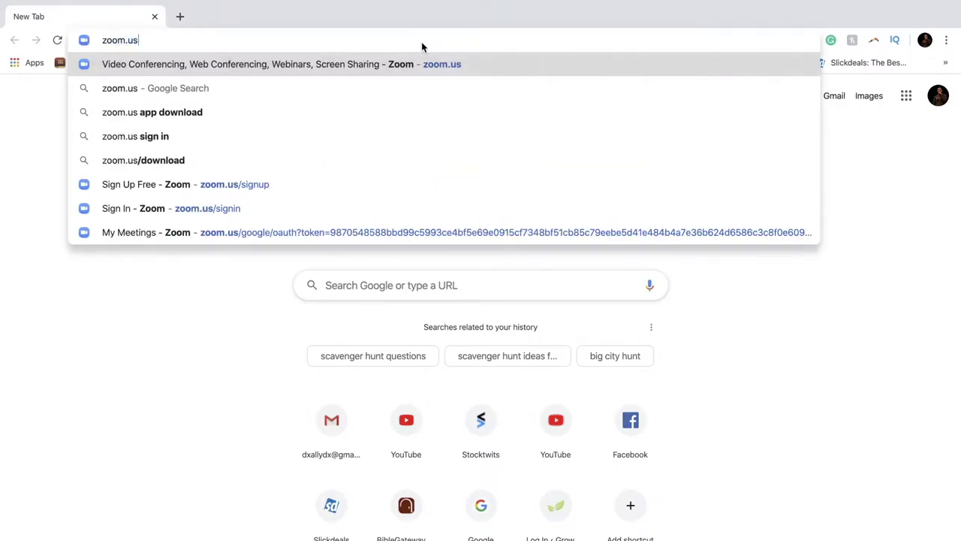
key(Return)
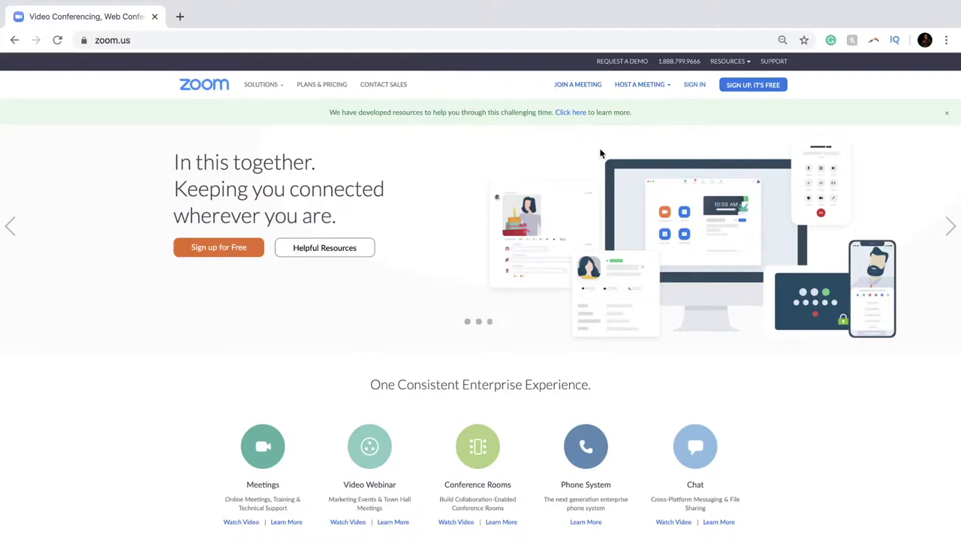
click(746, 87)
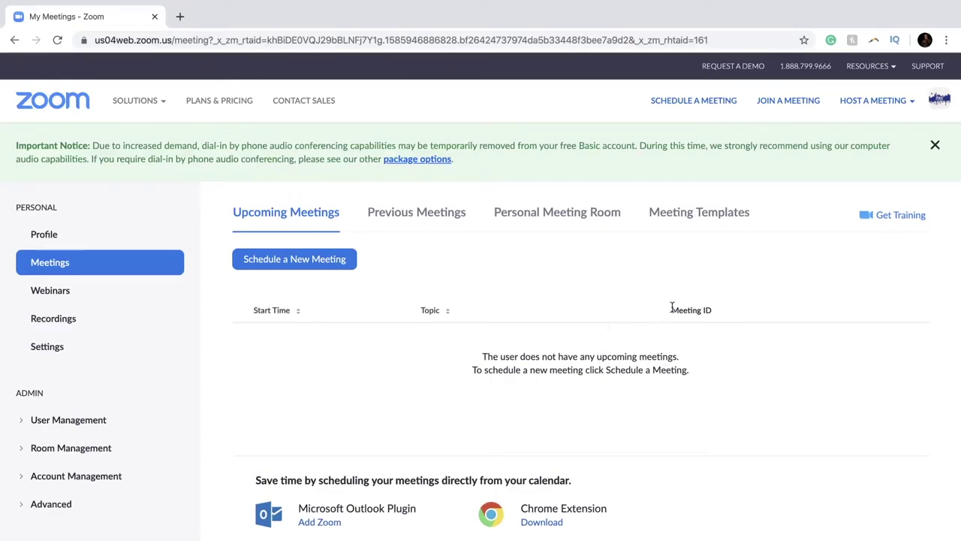
Go to Resources > Download Zoom Client and download the Zoom Client for Meetings.
click(888, 70)
click(885, 70)
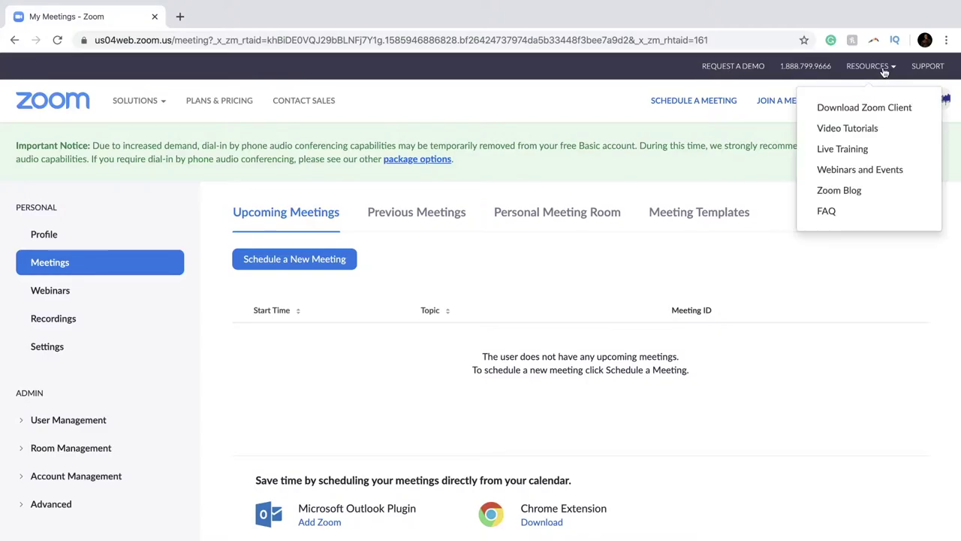
click(869, 109)
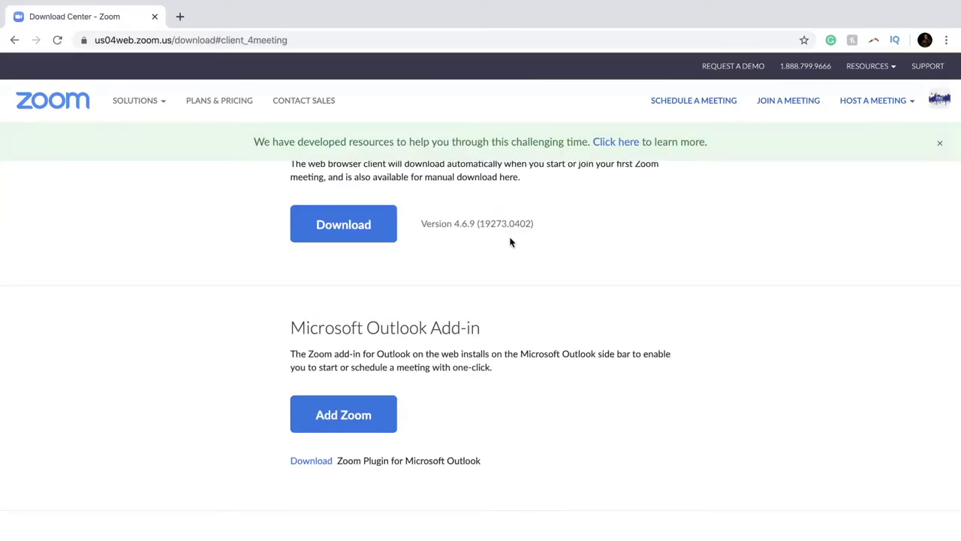
scroll(376, 234, up, 2)
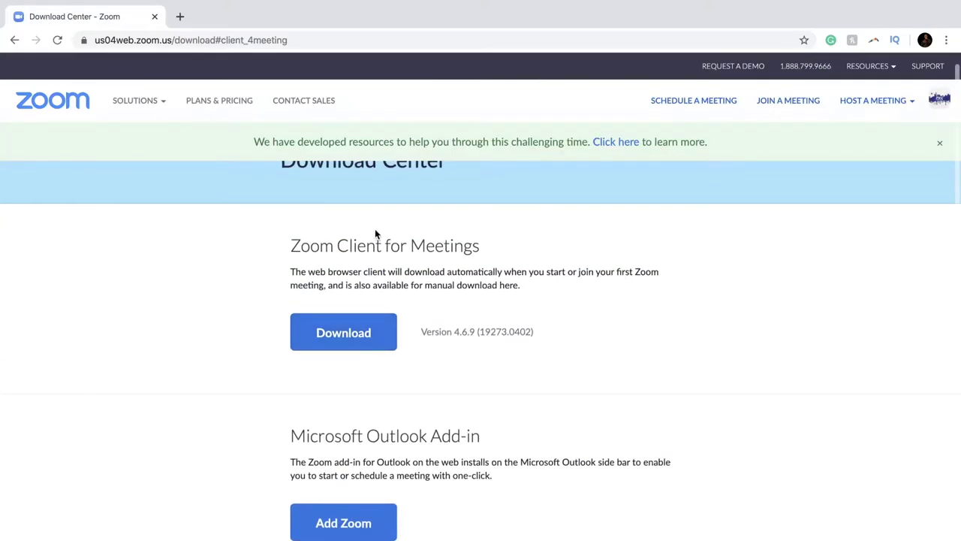
click(351, 333)
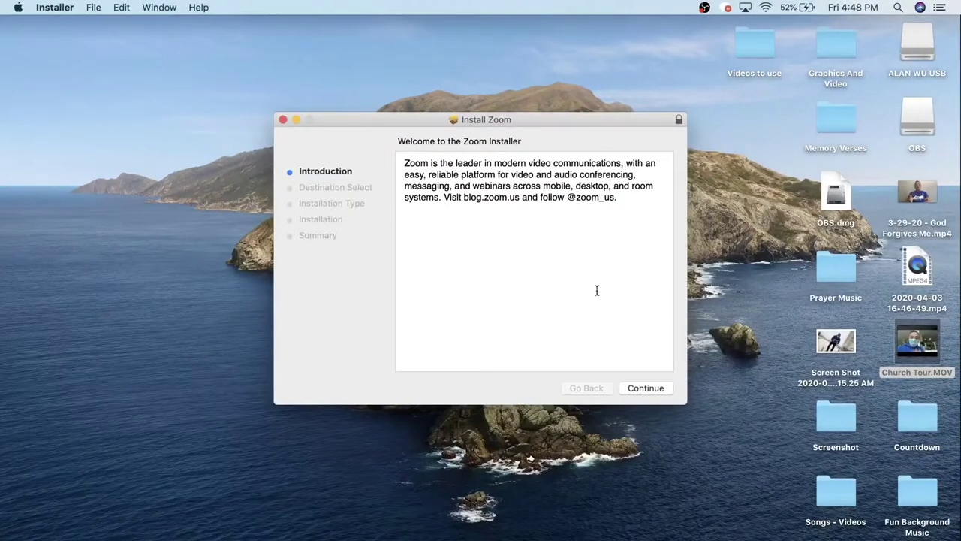
Continue past the installer's Introduction and start installing Zoom.
click(645, 388)
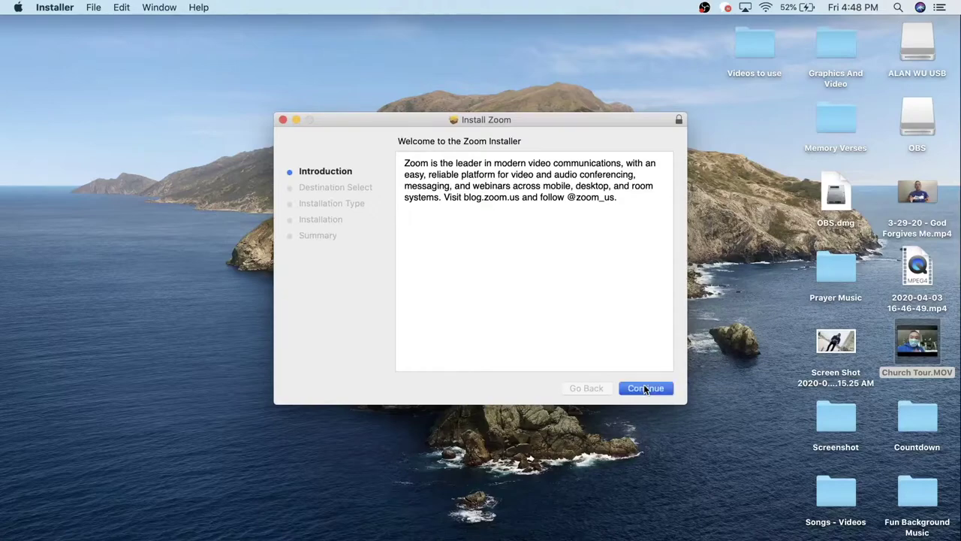
click(647, 388)
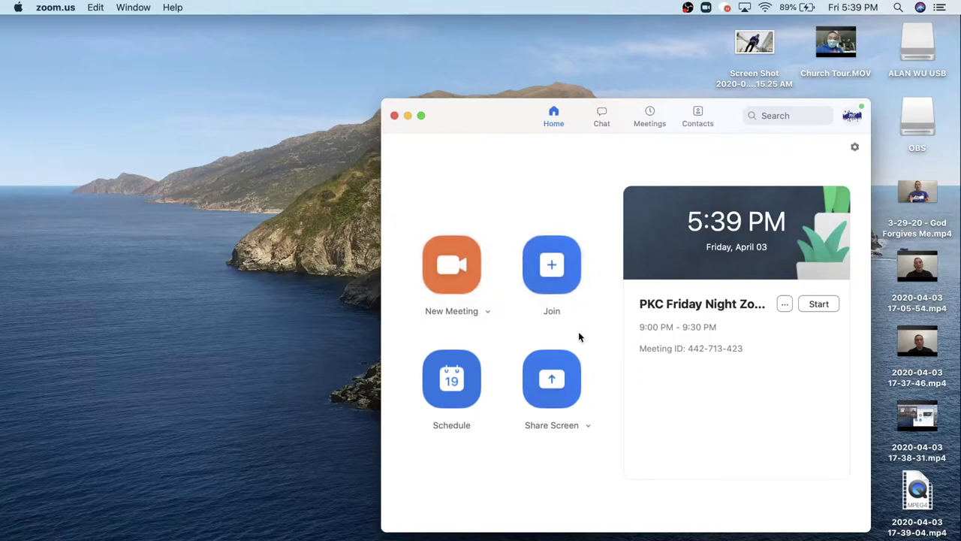
click(564, 278)
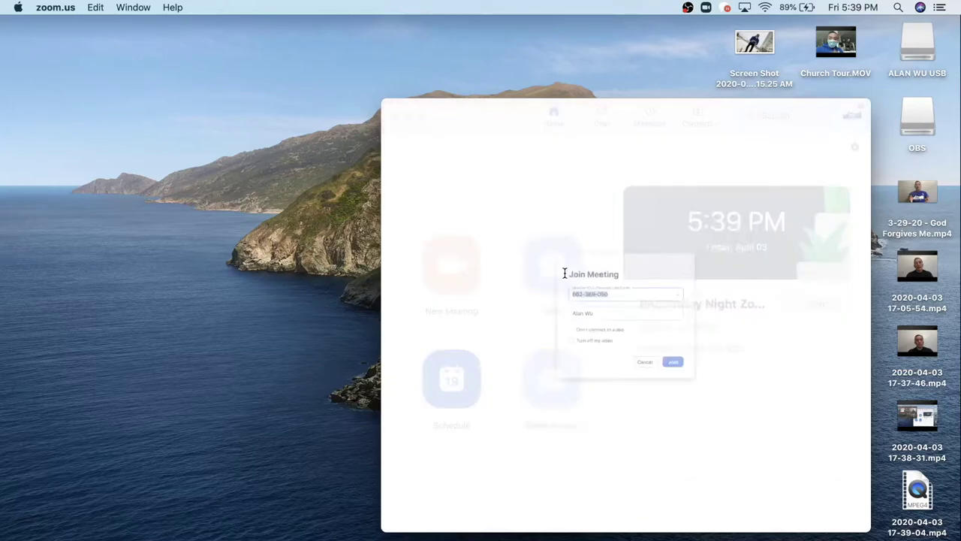
key(BackSpace)
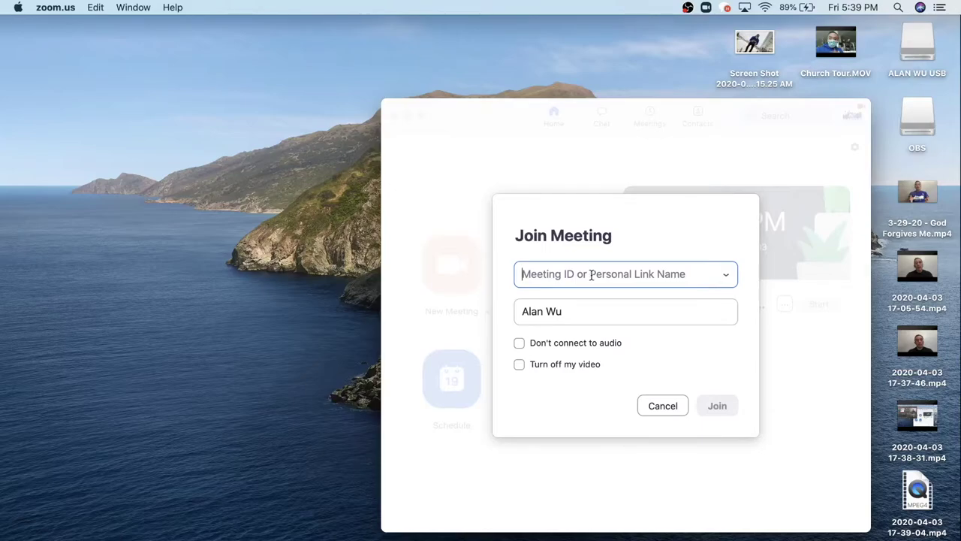
text(662)
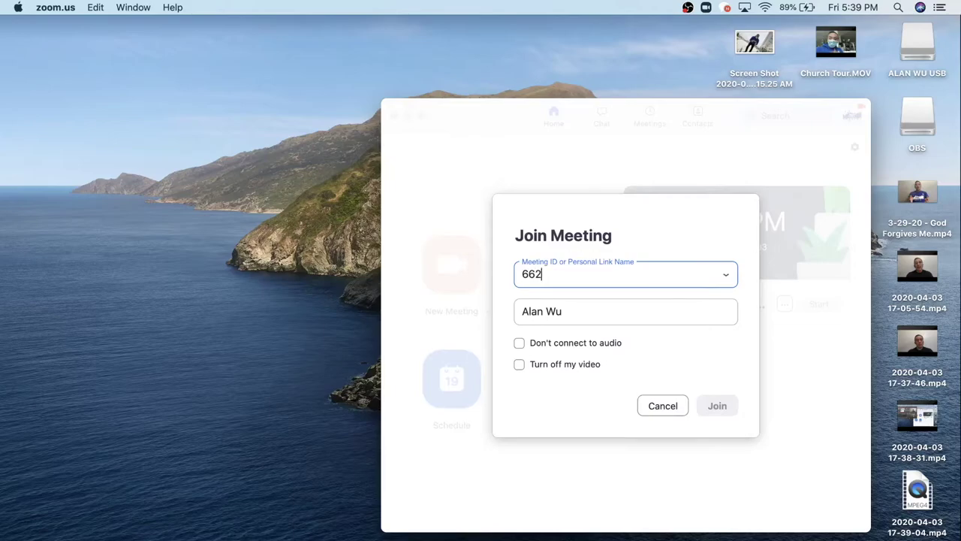
text(-369-050)
click(712, 405)
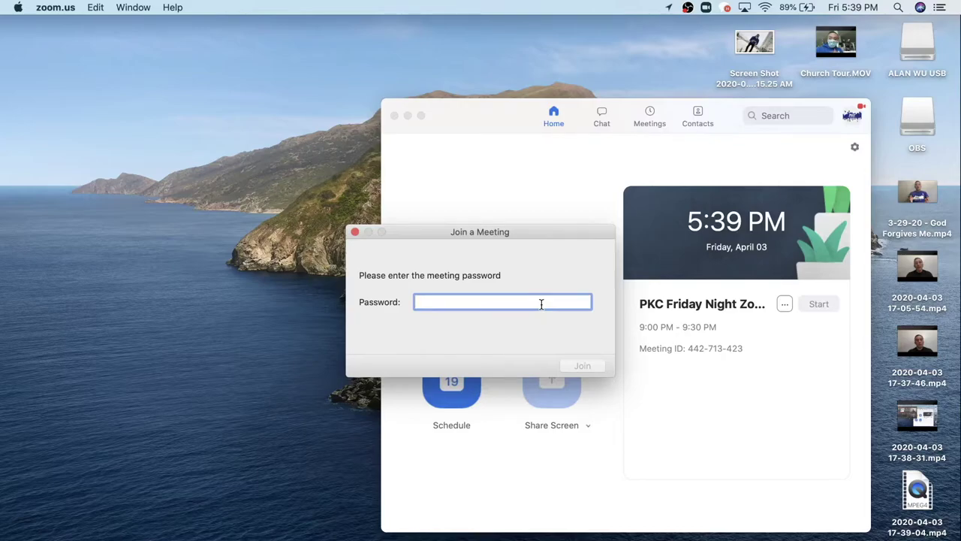
Enter the meeting password and join the meeting with video on.
text(••)
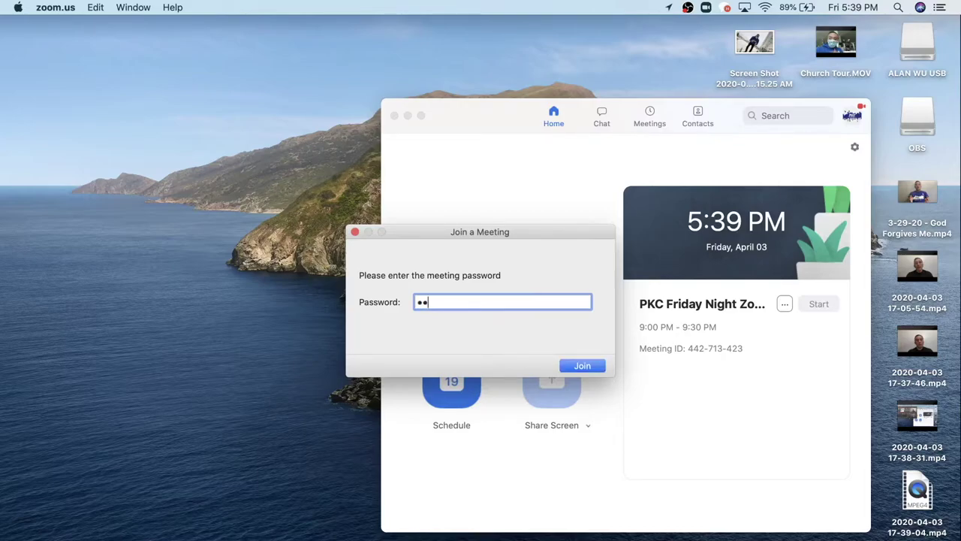
text(••••)
click(593, 365)
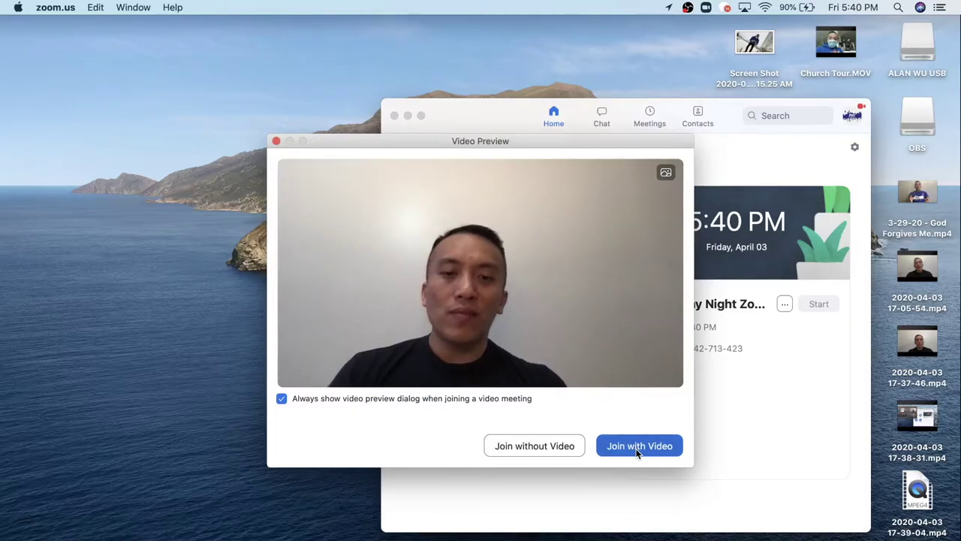
click(637, 450)
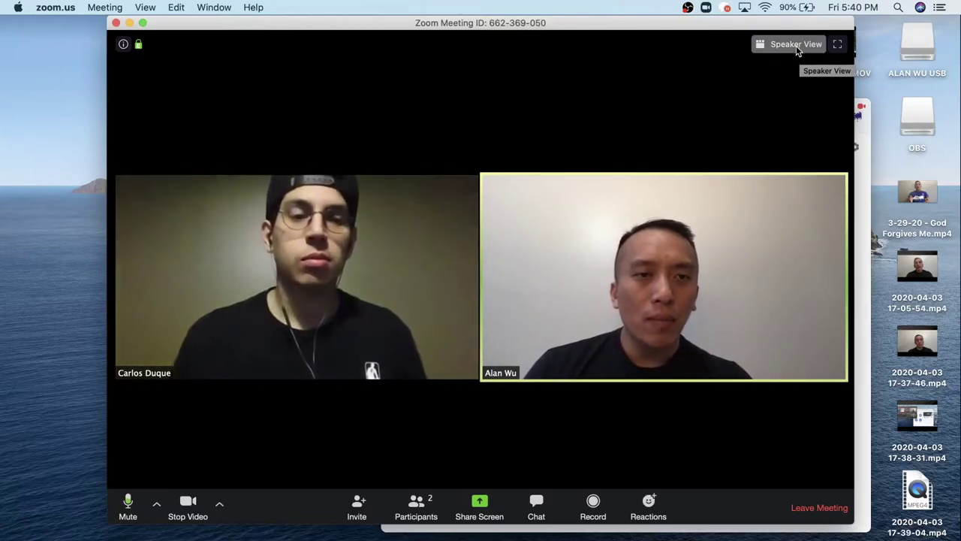
click(799, 51)
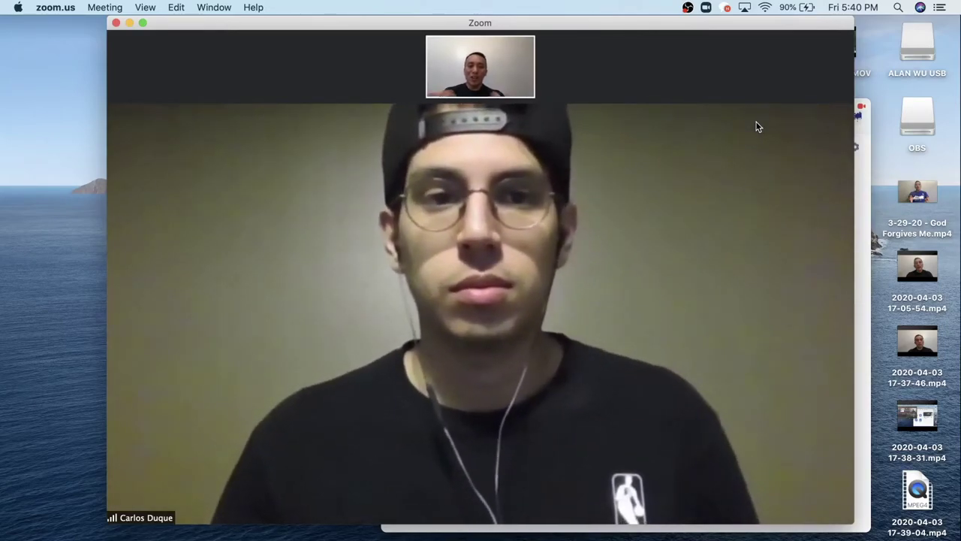
mouse_move(734, 160)
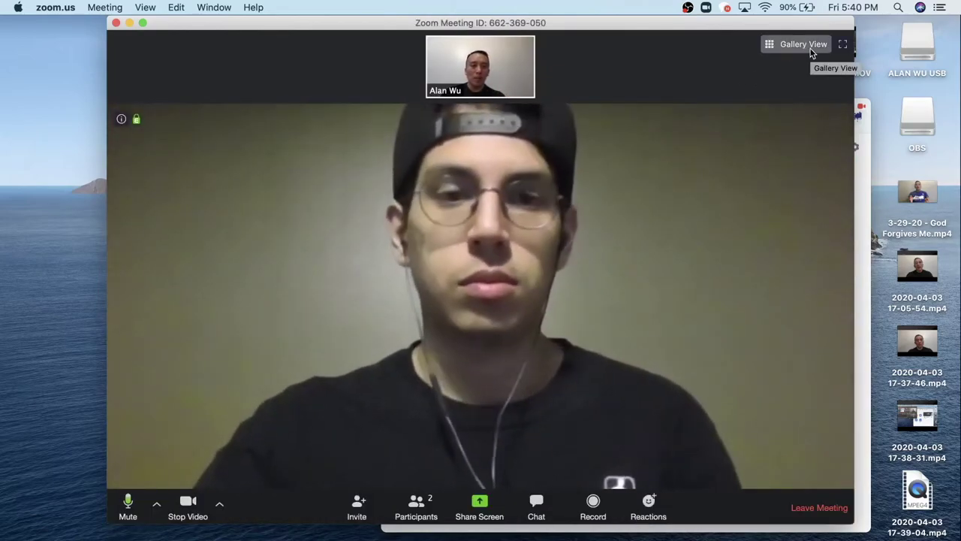
Switch back to Gallery View and show the Participants panel beside the video.
click(811, 53)
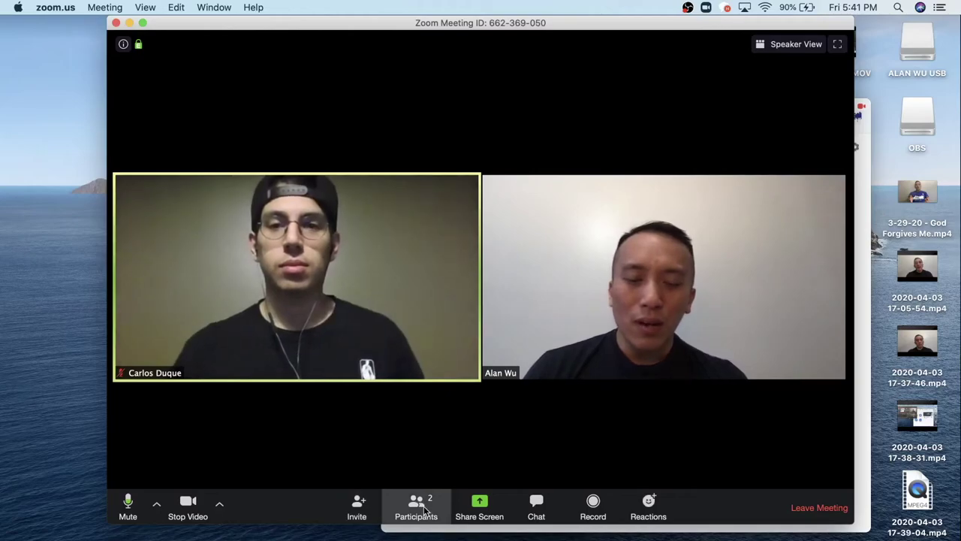
click(419, 505)
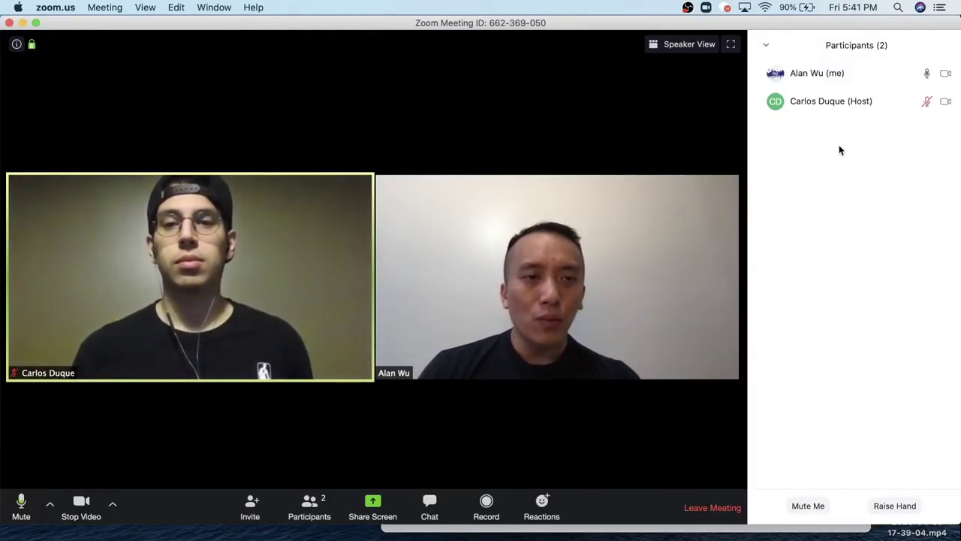
View the Share Screen options, close them without sharing, and show the meeting chat.
mouse_move(834, 85)
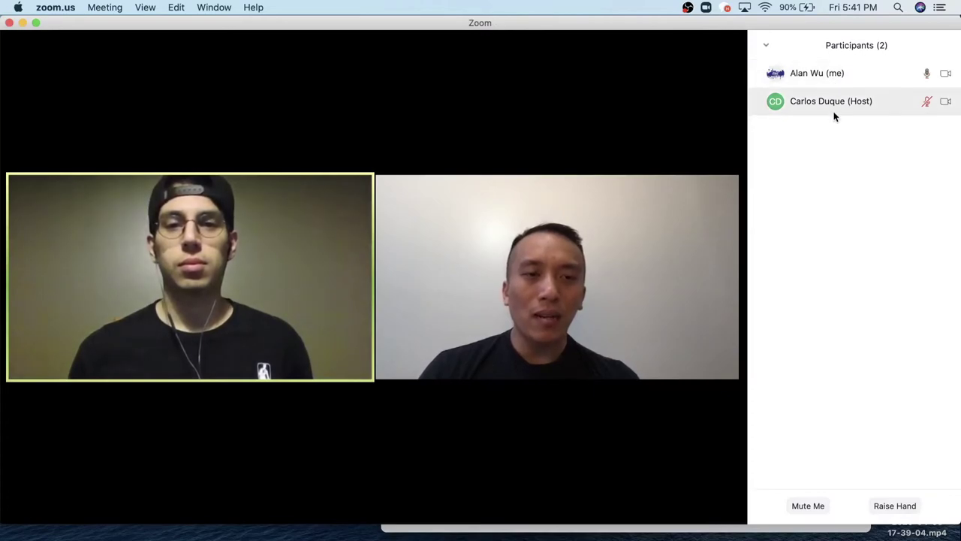
mouse_move(691, 365)
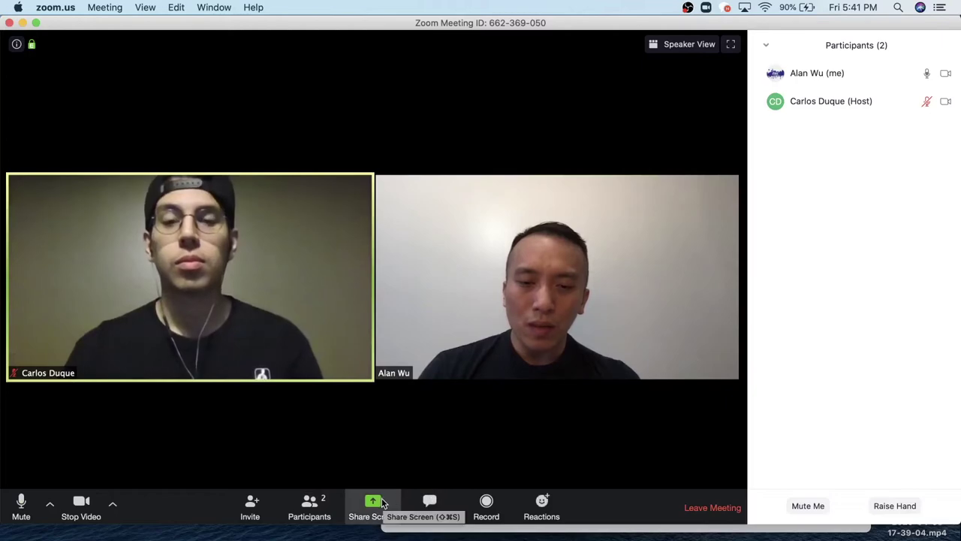
click(373, 504)
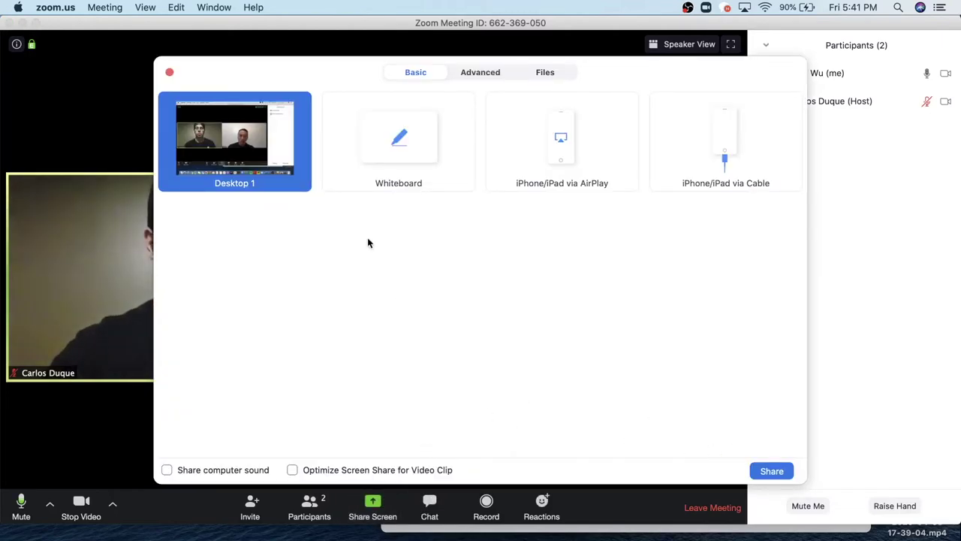
click(169, 72)
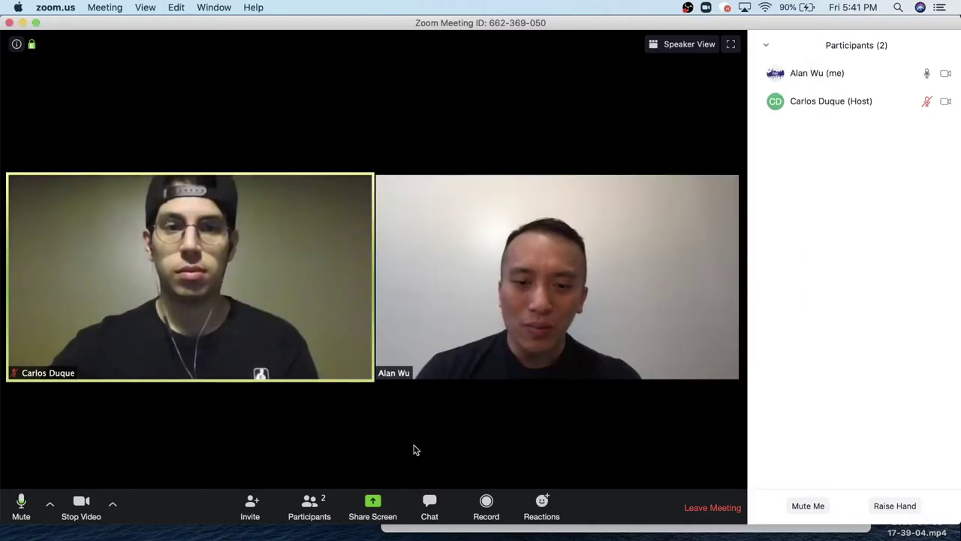
click(431, 501)
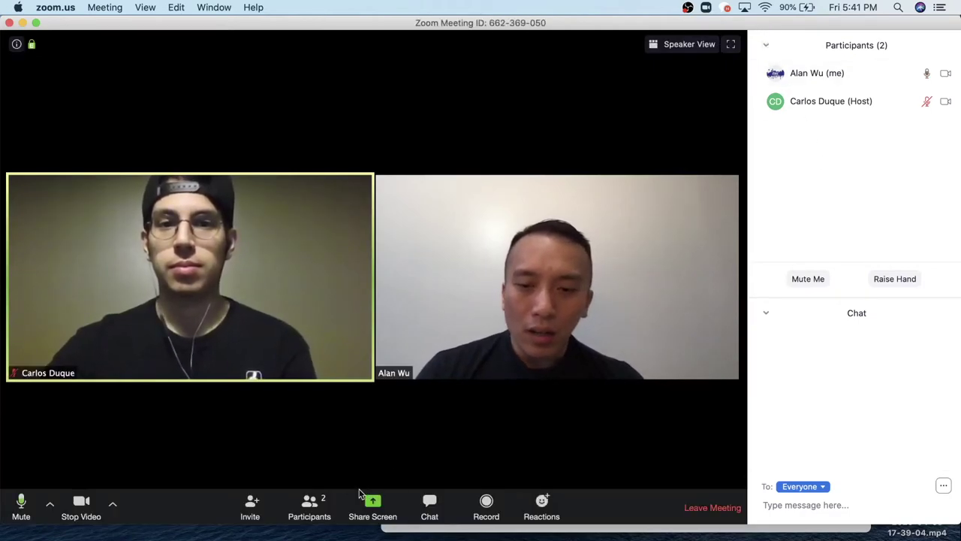
Hide the participants list, send 'Hello' to everyone, then close the chat panel.
click(309, 503)
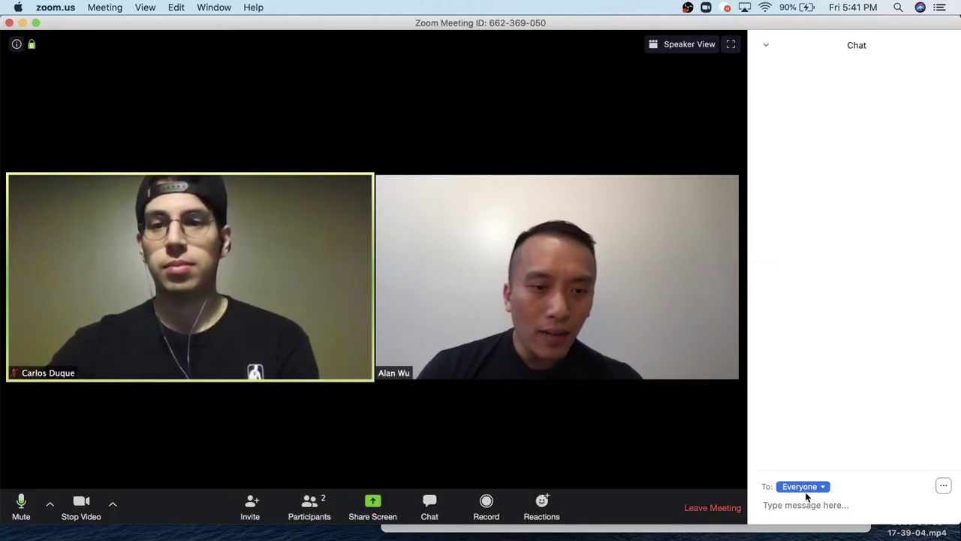
text(Hello)
key(Return)
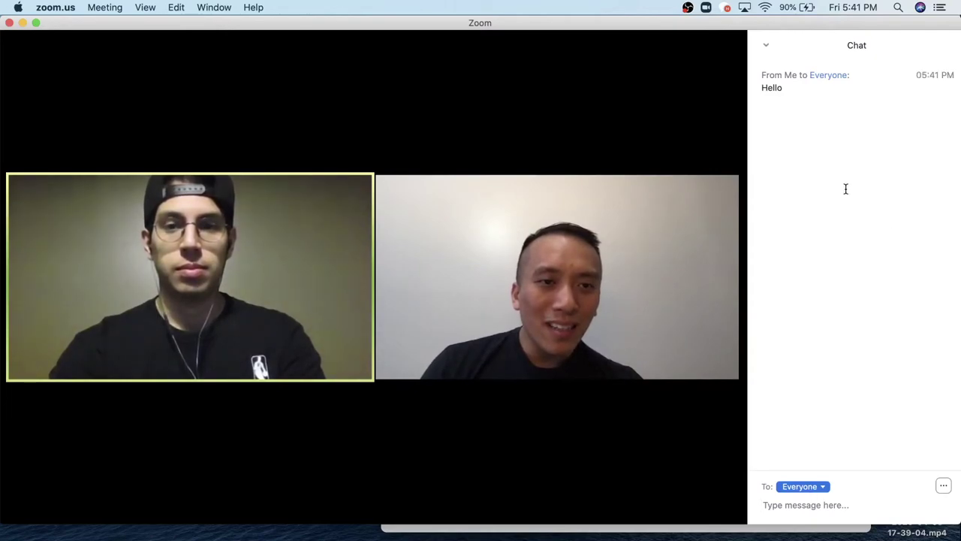
mouse_move(606, 369)
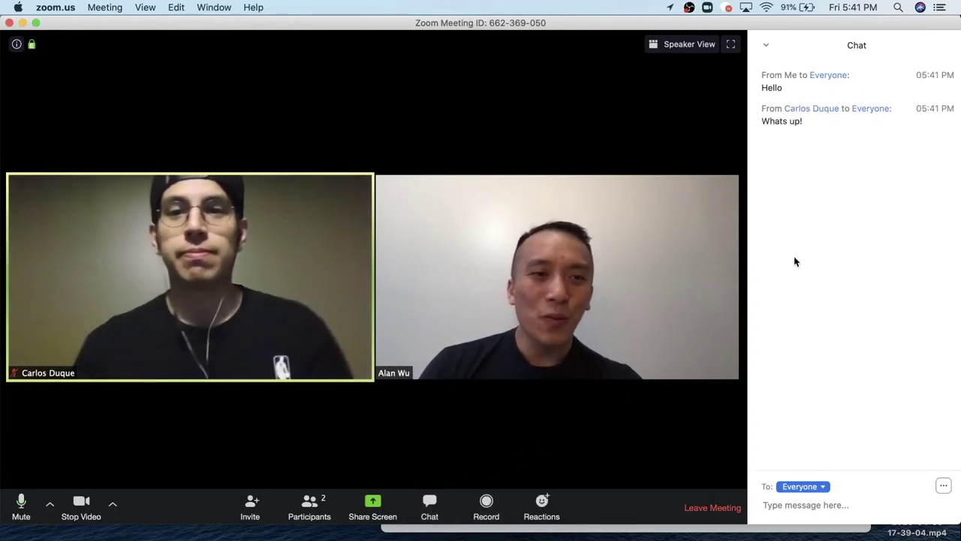
click(433, 510)
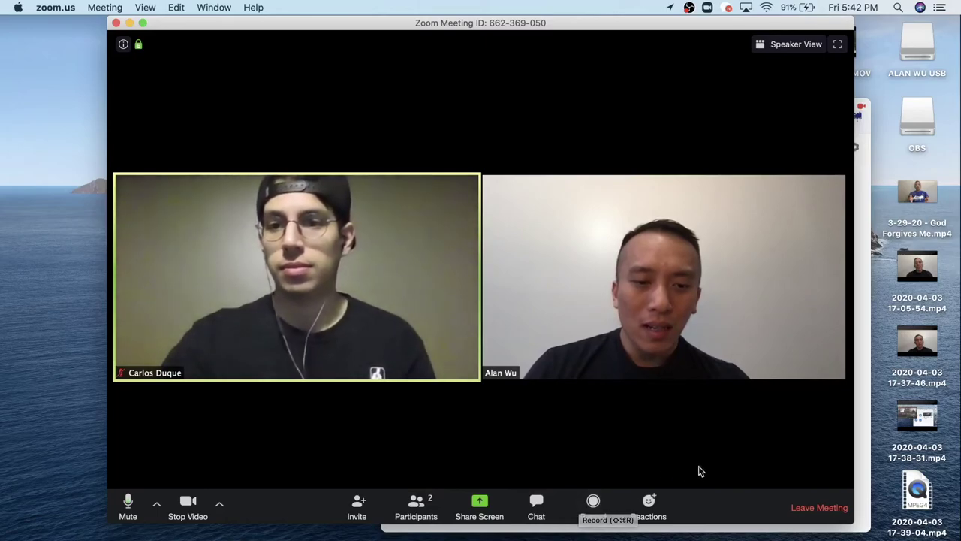
Send a clapping hands reaction and a thumbs-up reaction, then choose Leave Meeting.
click(649, 504)
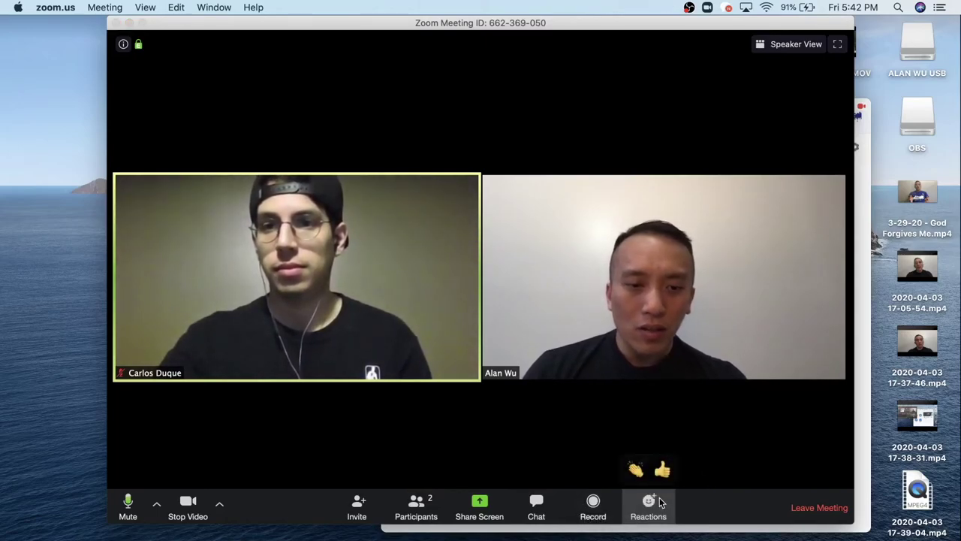
click(637, 471)
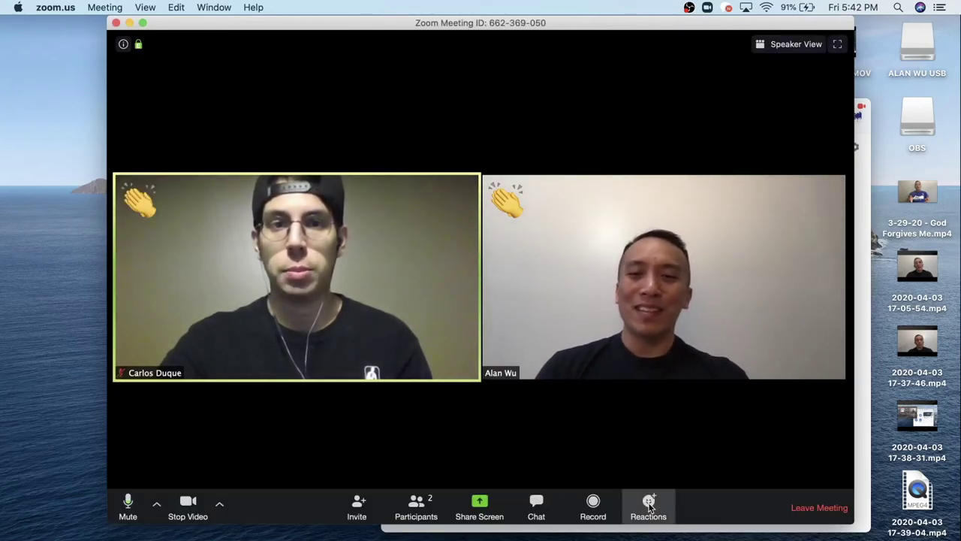
click(646, 500)
click(663, 471)
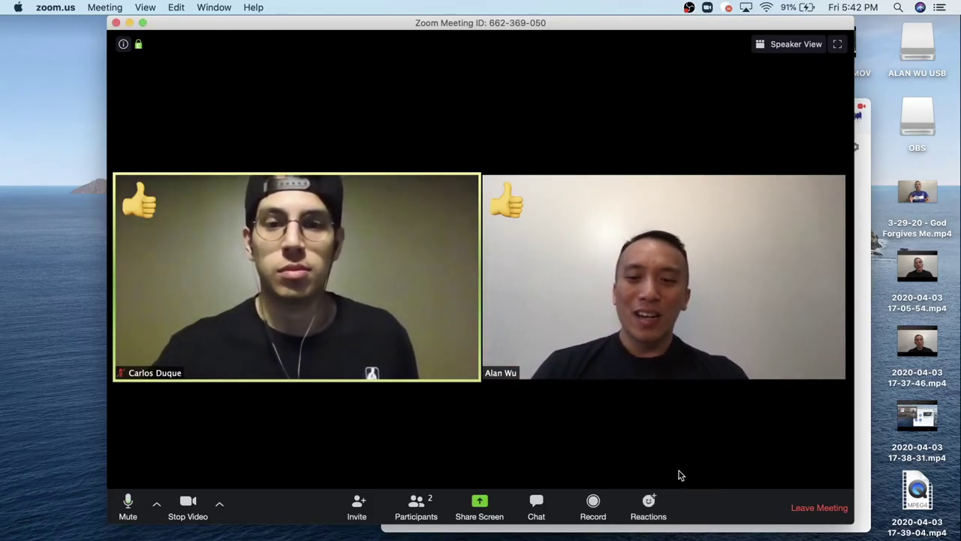
click(802, 496)
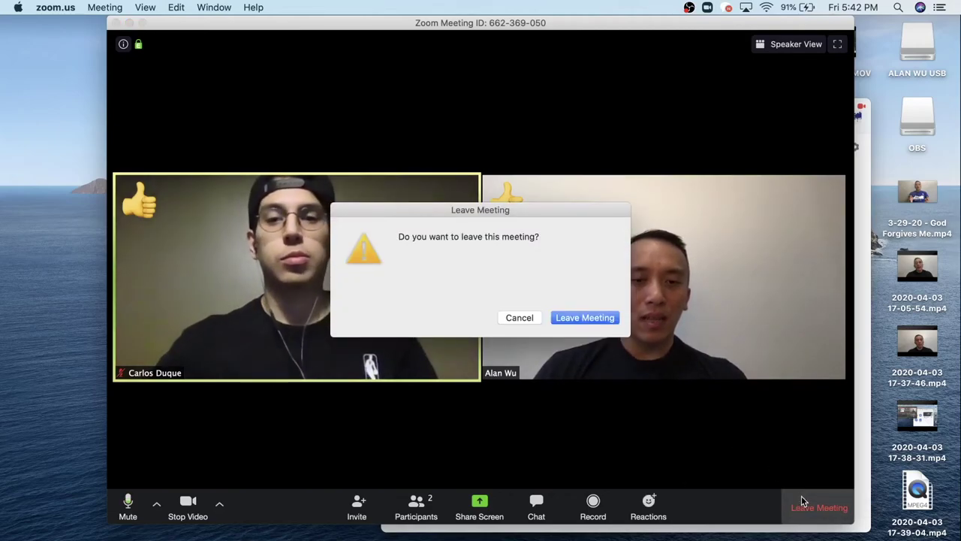
Cancel the first leave prompt, then choose Leave Meeting again and confirm.
click(520, 319)
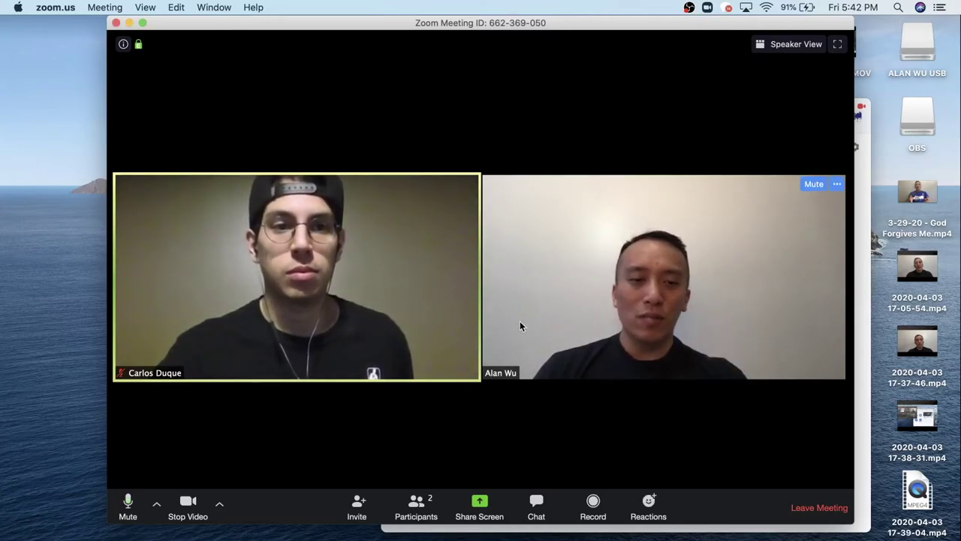
click(837, 502)
click(580, 318)
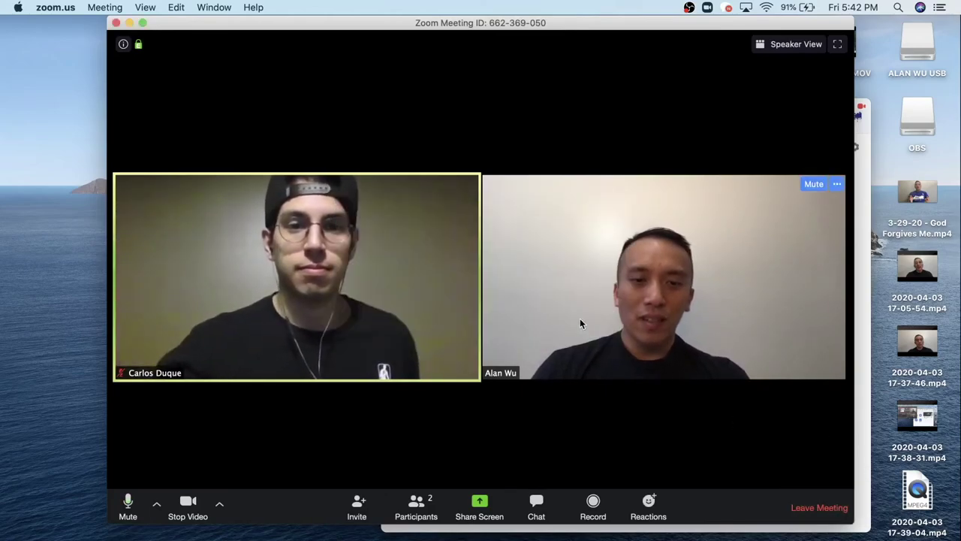